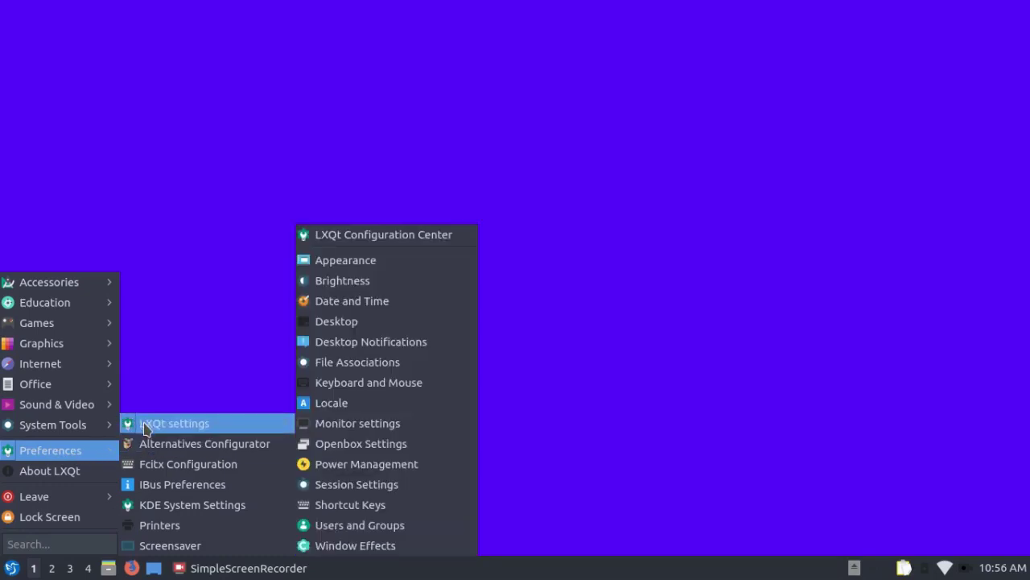
left_click(342, 235)
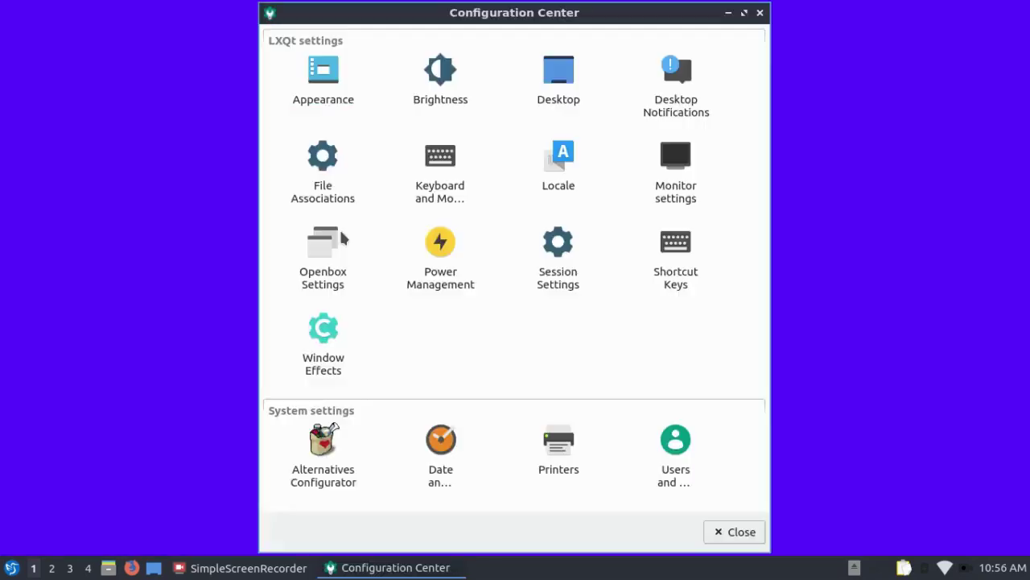
left_click(556, 249)
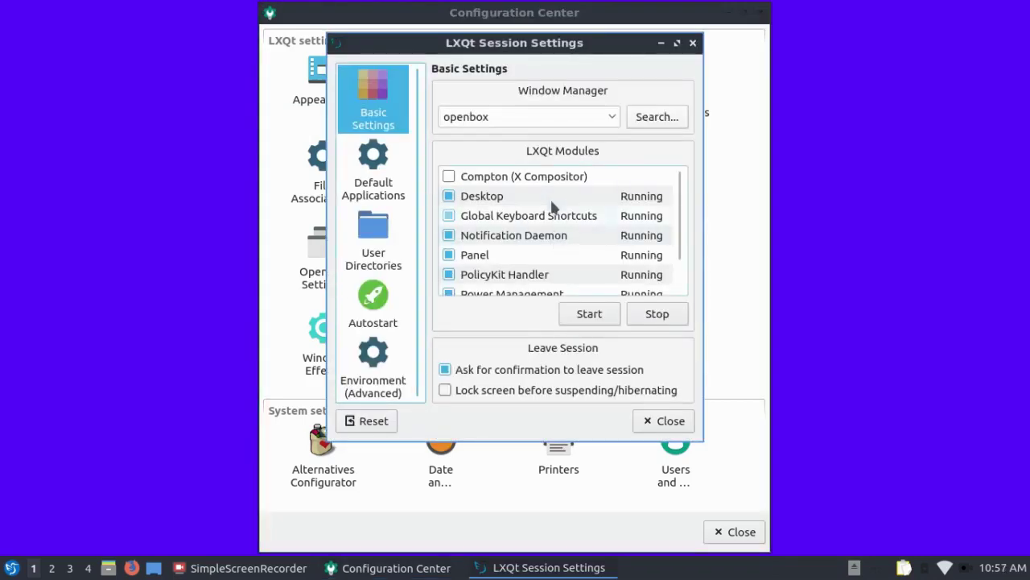
left_click(612, 118)
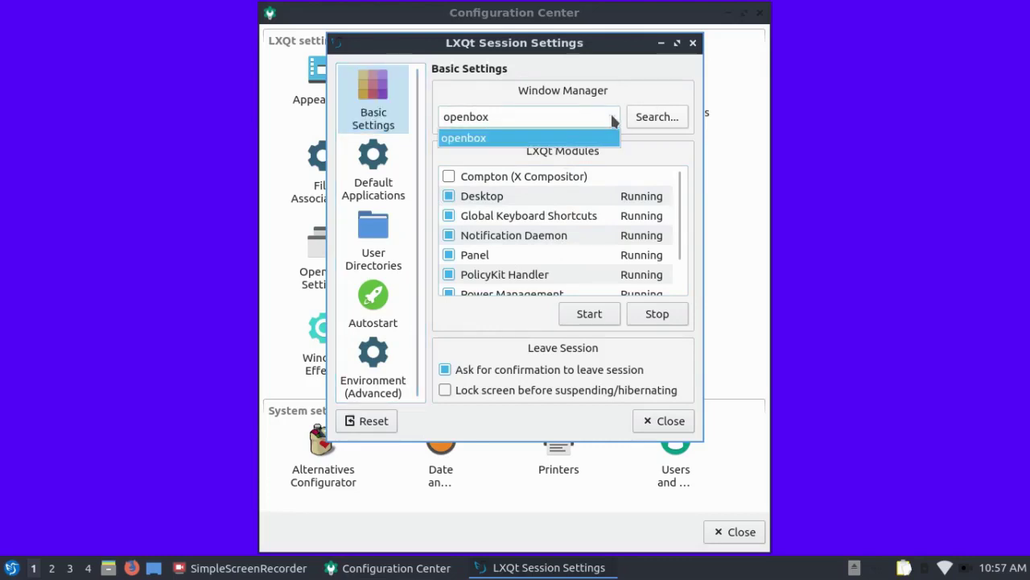
left_click(592, 119)
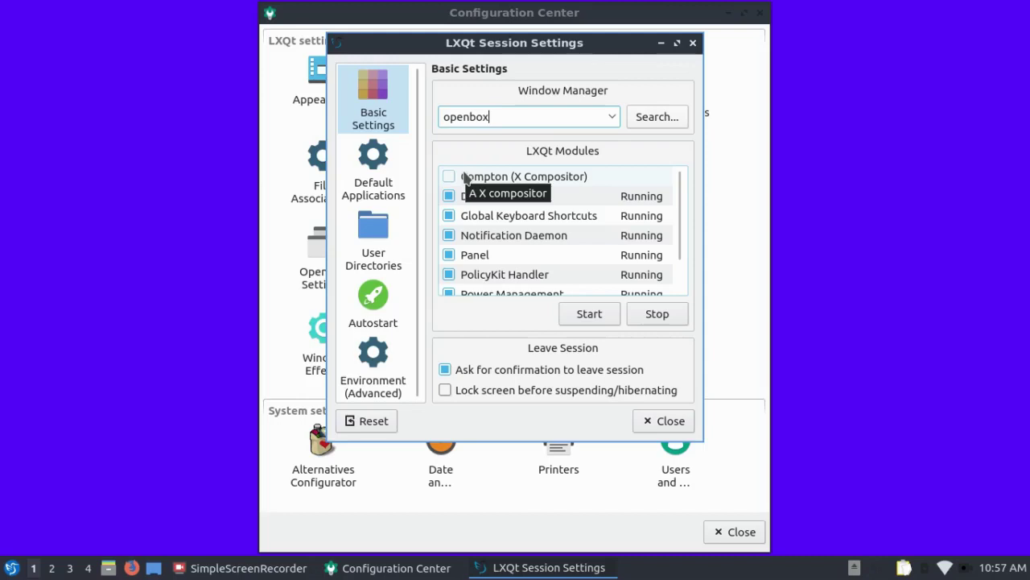
left_click(692, 43)
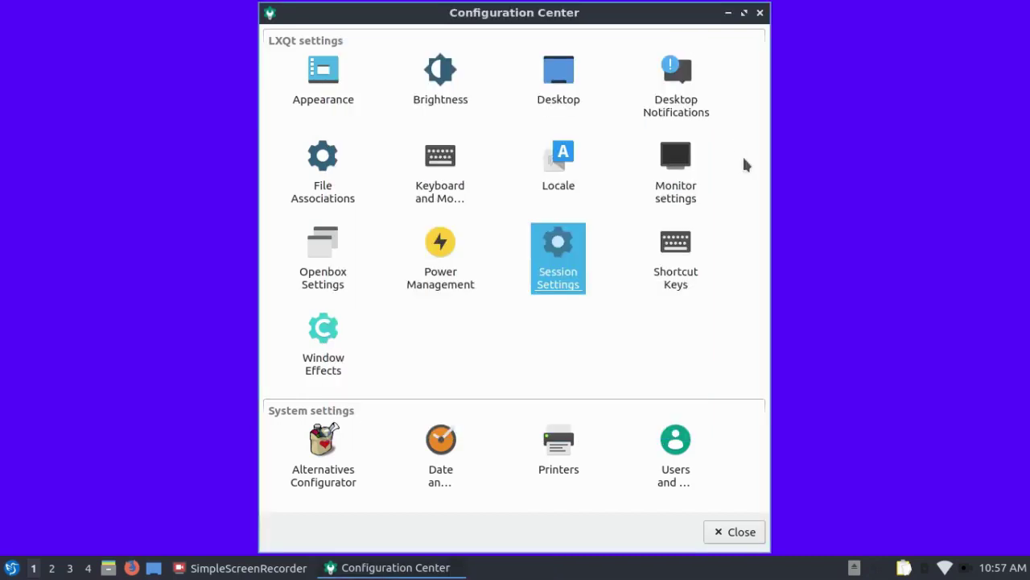
left_click(728, 533)
left_click(11, 568)
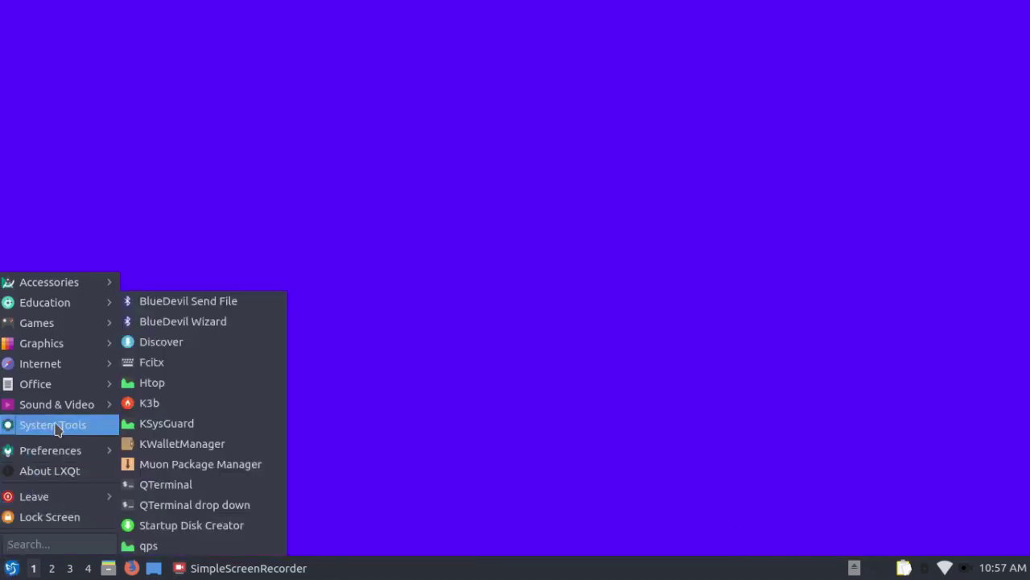
mouse_move(52, 424)
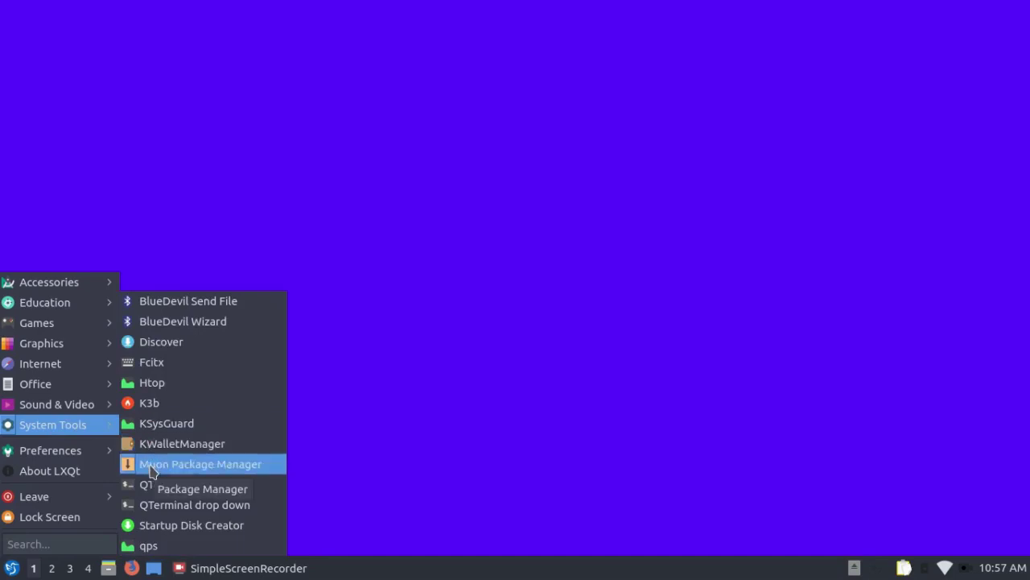
Launch Muon Package Manager and filter the package list by 'xfwm'.
left_click(153, 467)
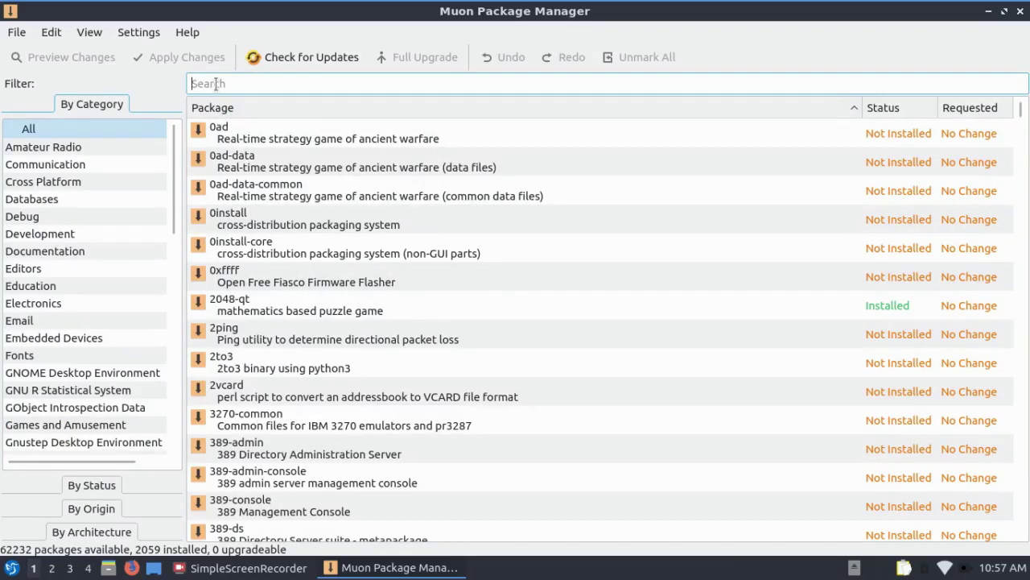
type("x")
type("fwm")
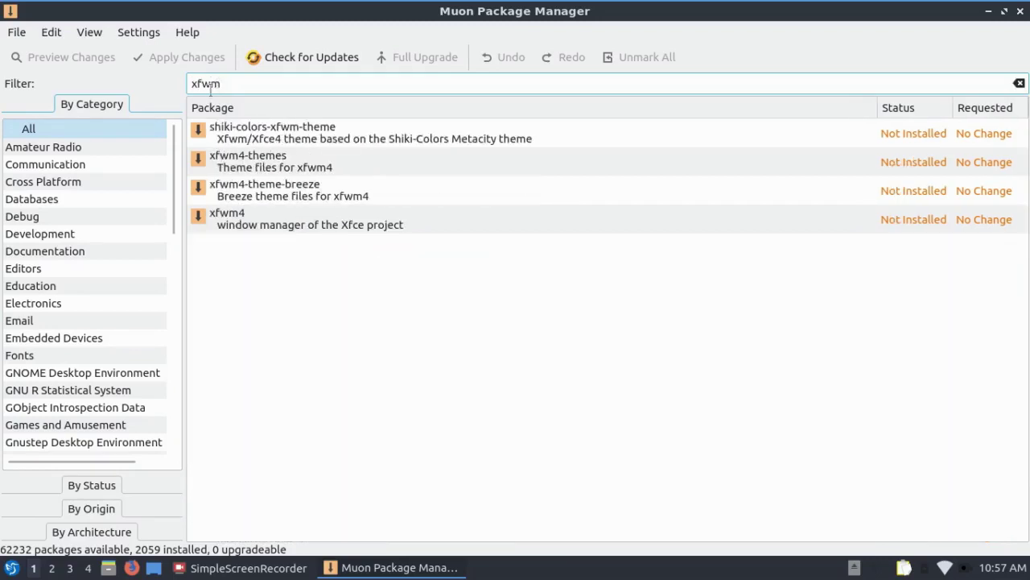
Mark xfwm4 and its required extra packages for installation, then apply the changes.
left_click(202, 219)
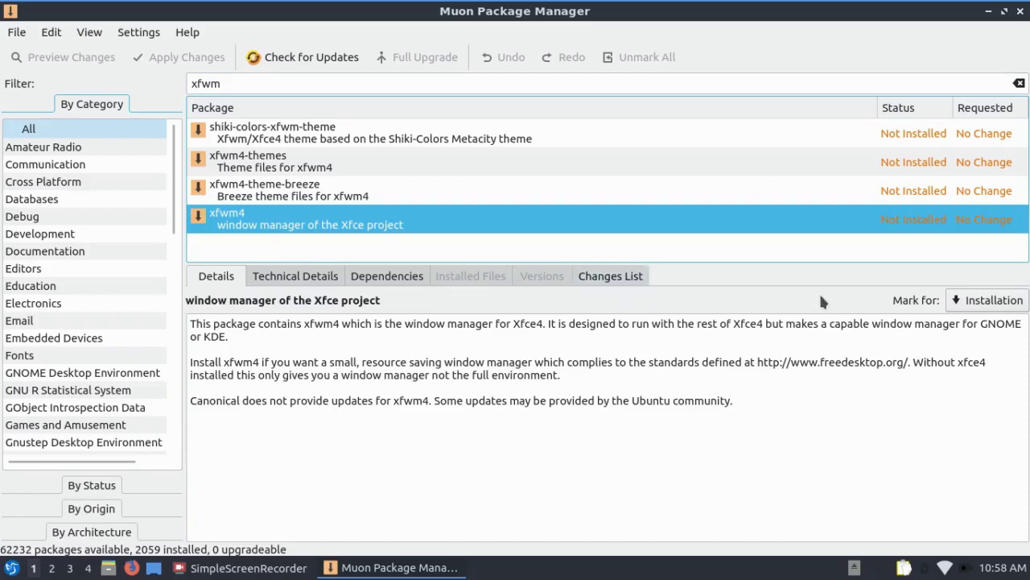
left_click(991, 302)
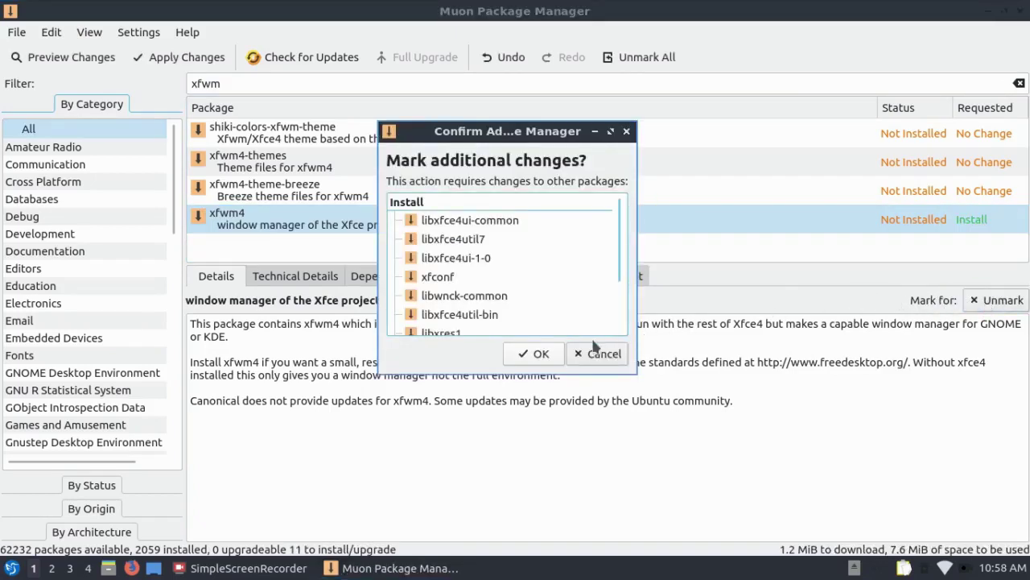
left_click(545, 359)
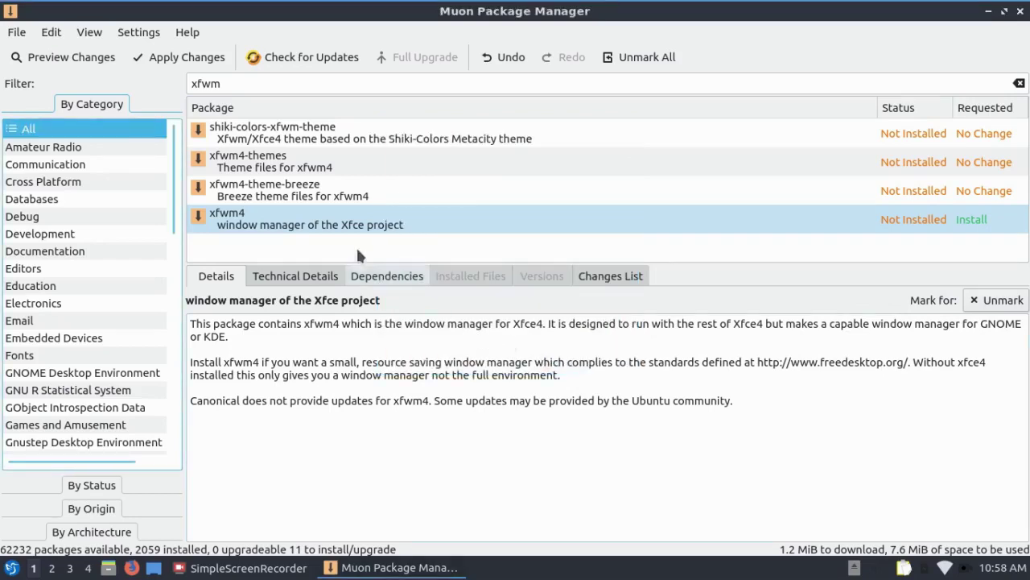
left_click(218, 58)
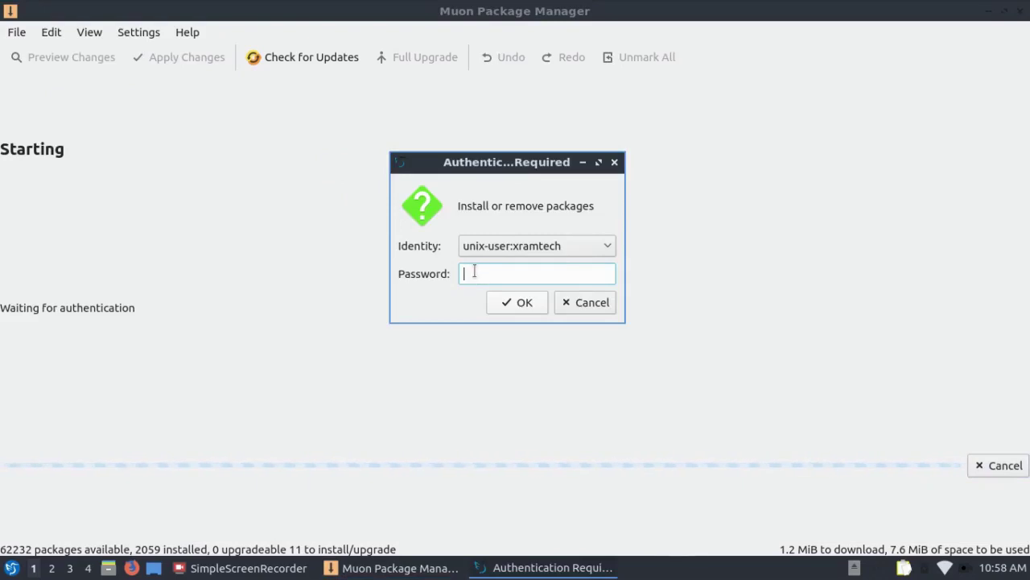
Enter the account password in the authentication dialog to install xfwm4.
type("•••••")
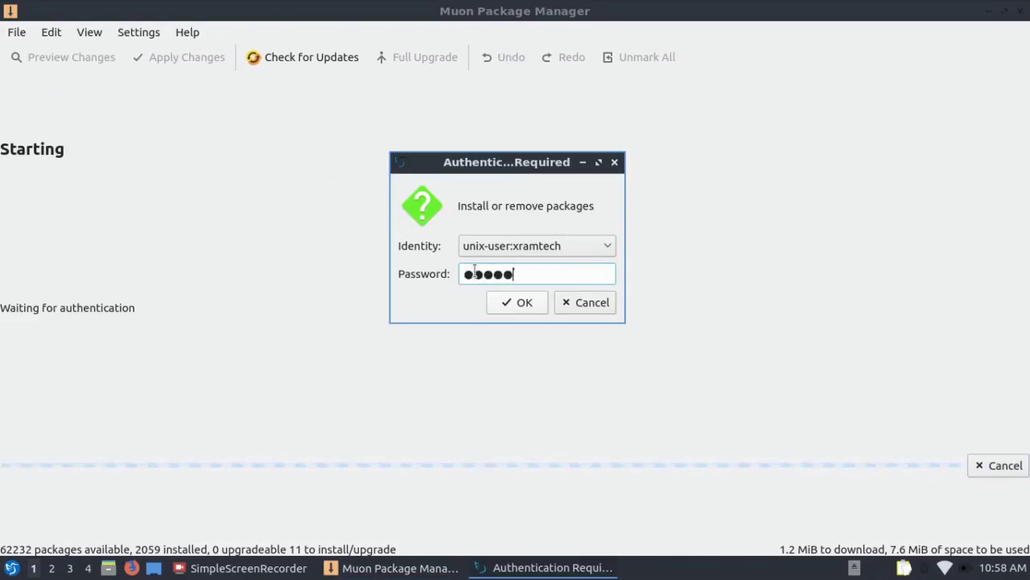
type("•••")
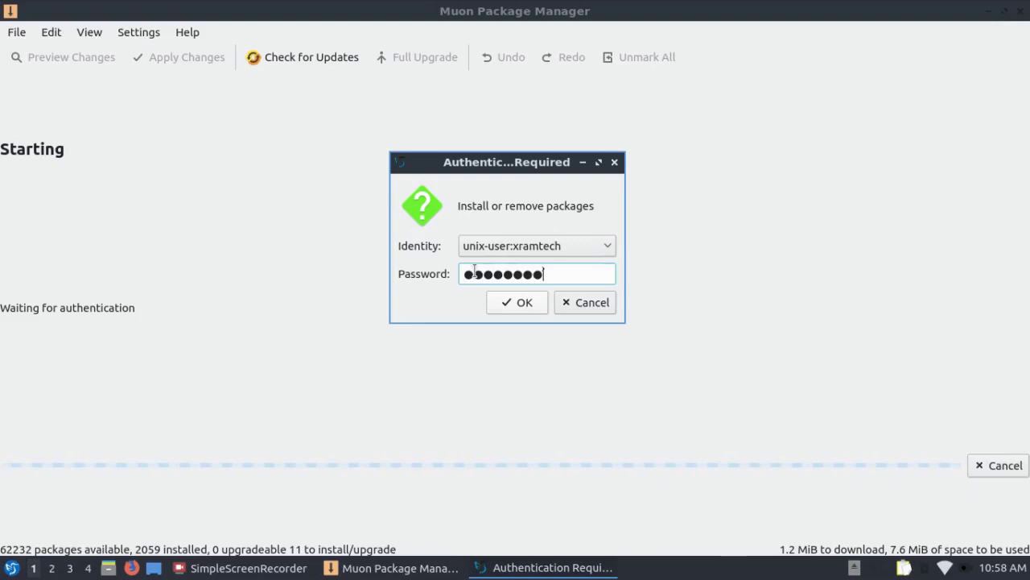
left_click(507, 300)
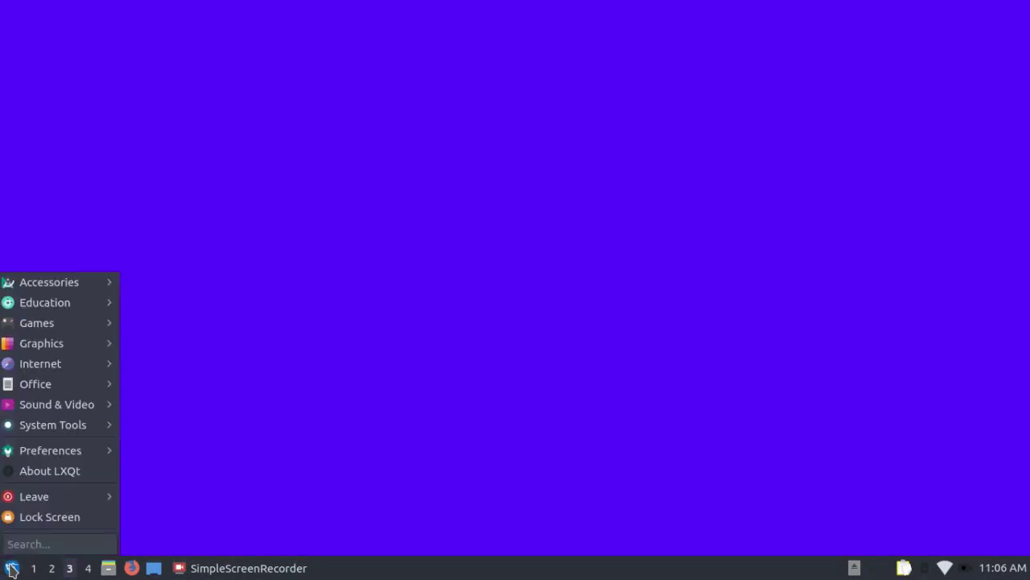
mouse_move(50, 450)
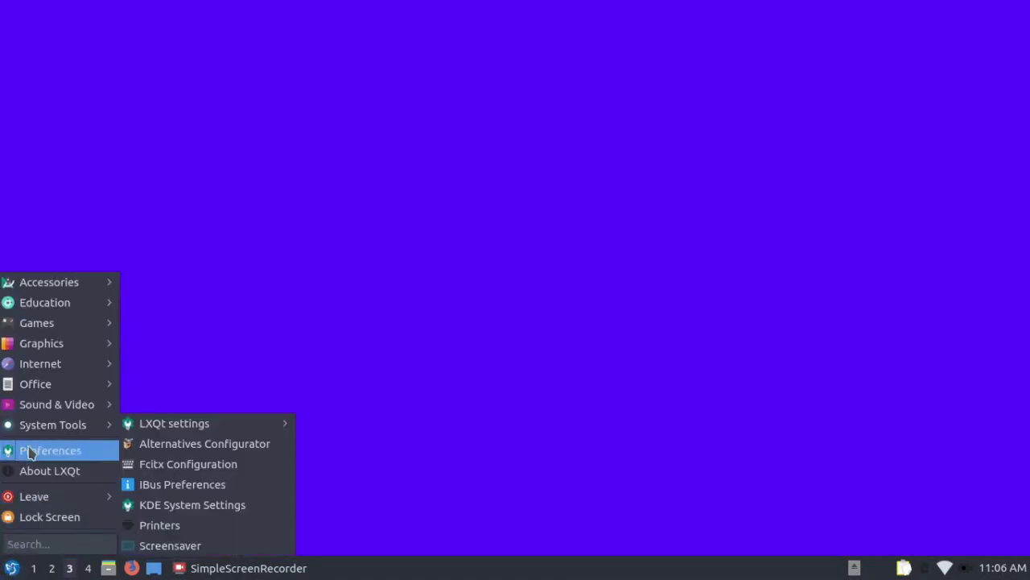
mouse_move(174, 423)
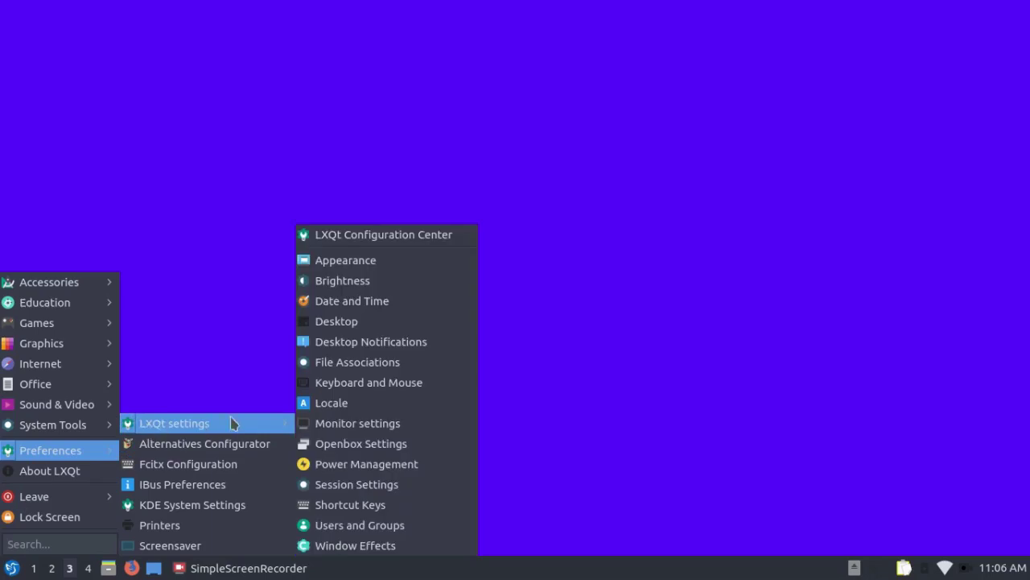
In LXQt Session Settings, set xfwm4 as Window Manager, start it, and close the settings.
left_click(372, 234)
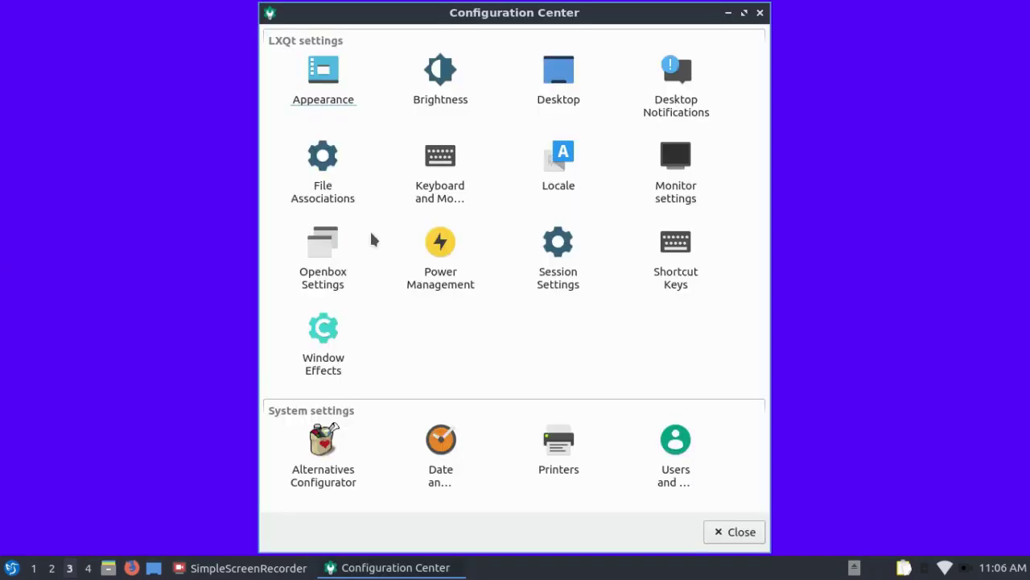
left_click(561, 244)
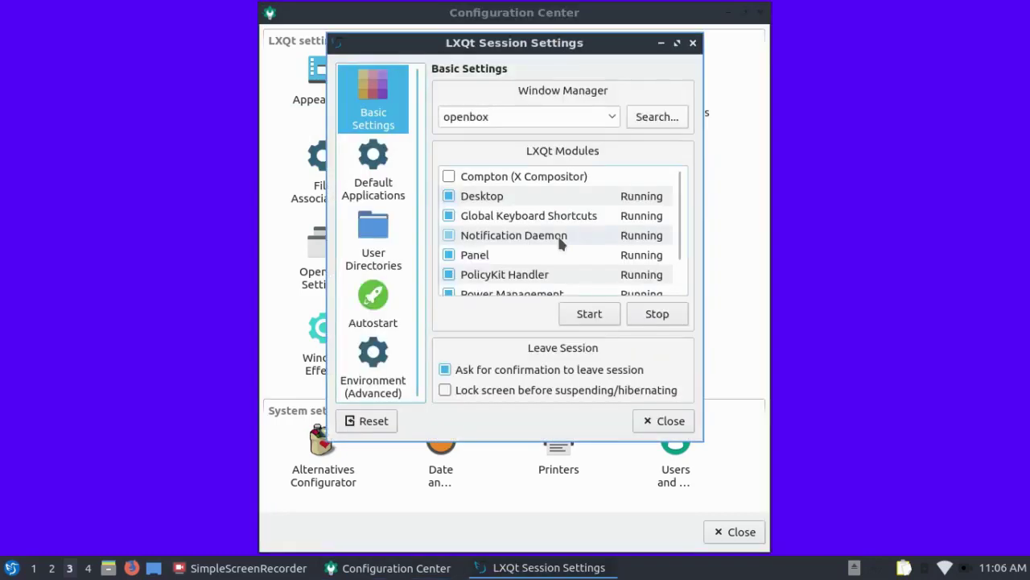
left_click(610, 118)
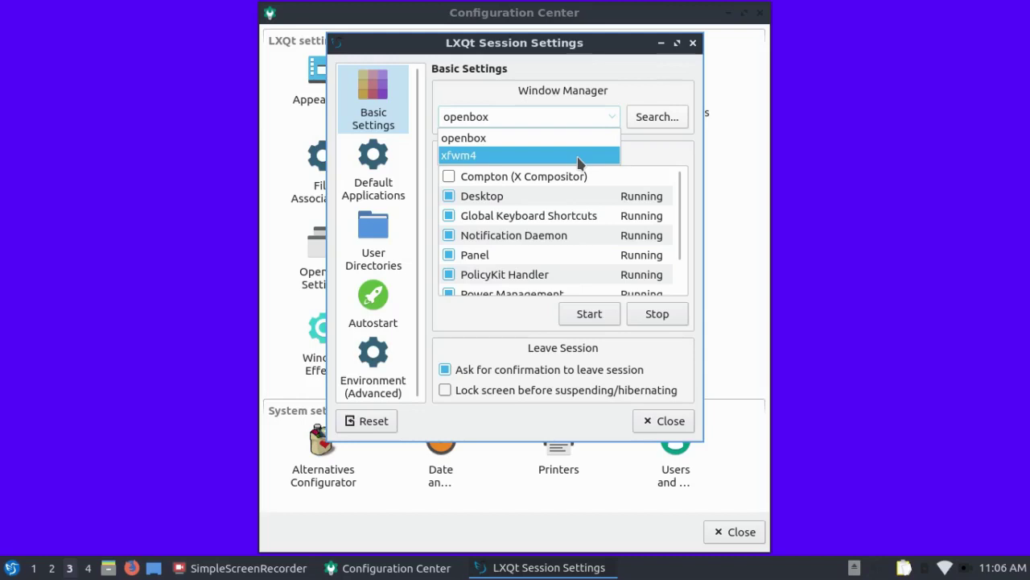
left_click(577, 157)
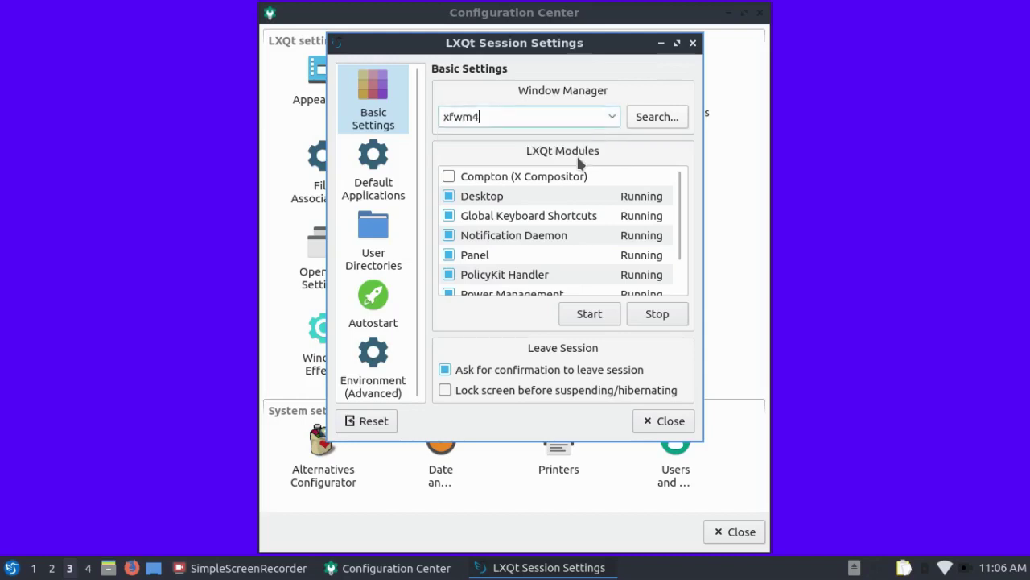
left_click(586, 315)
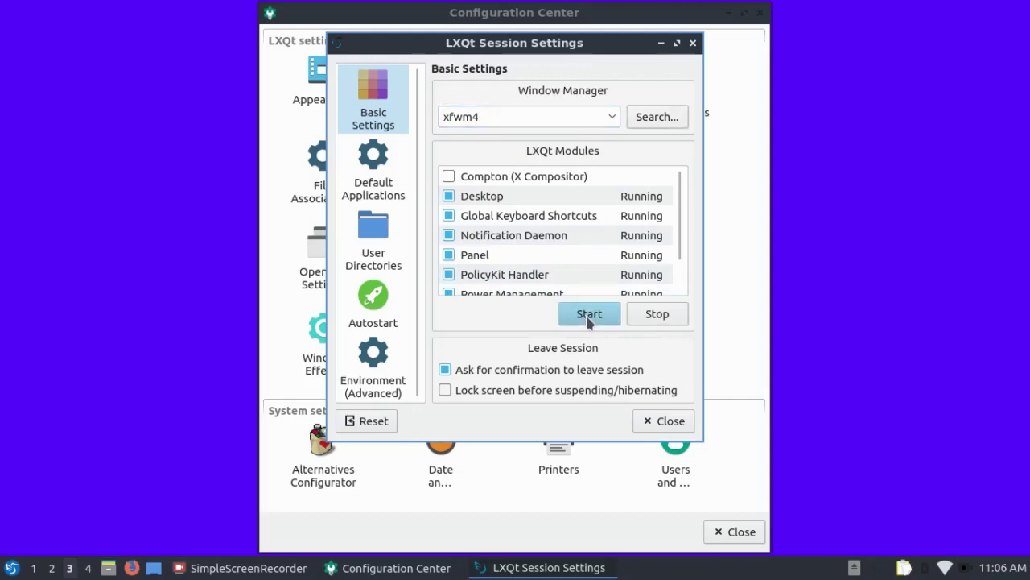
left_click(659, 424)
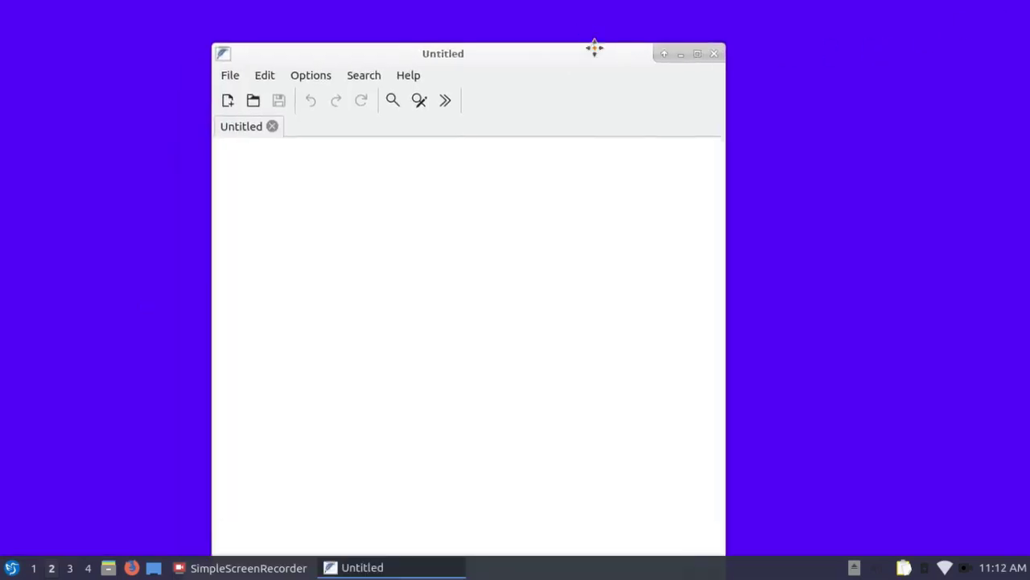
Test FeatherPad snapping to the right half, left half, and top-left and bottom-left quarters.
mouse_move(561, 78)
left_mouse_down()
mouse_move(607, 41)
mouse_move(922, 17)
mouse_move(1023, 207)
left_mouse_up()
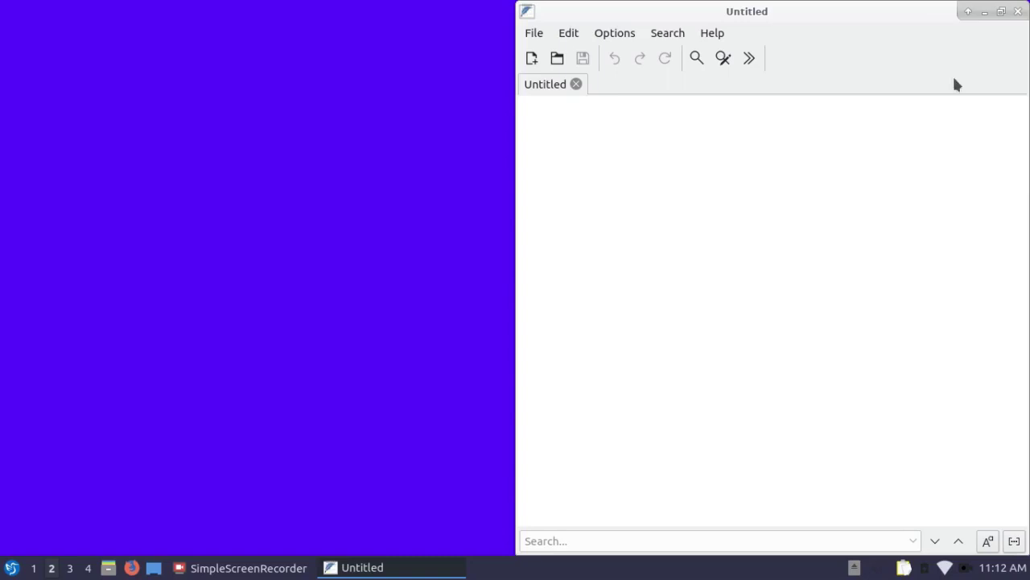
left_click_drag(895, 14, 1022, 433)
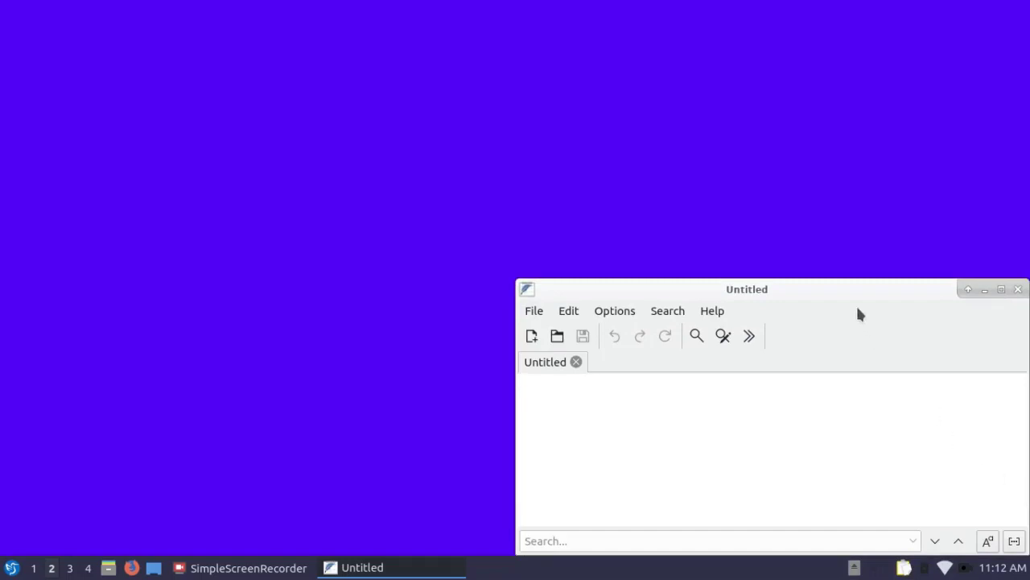
mouse_move(855, 289)
left_mouse_down()
mouse_move(328, 200)
mouse_move(3, 219)
left_mouse_up()
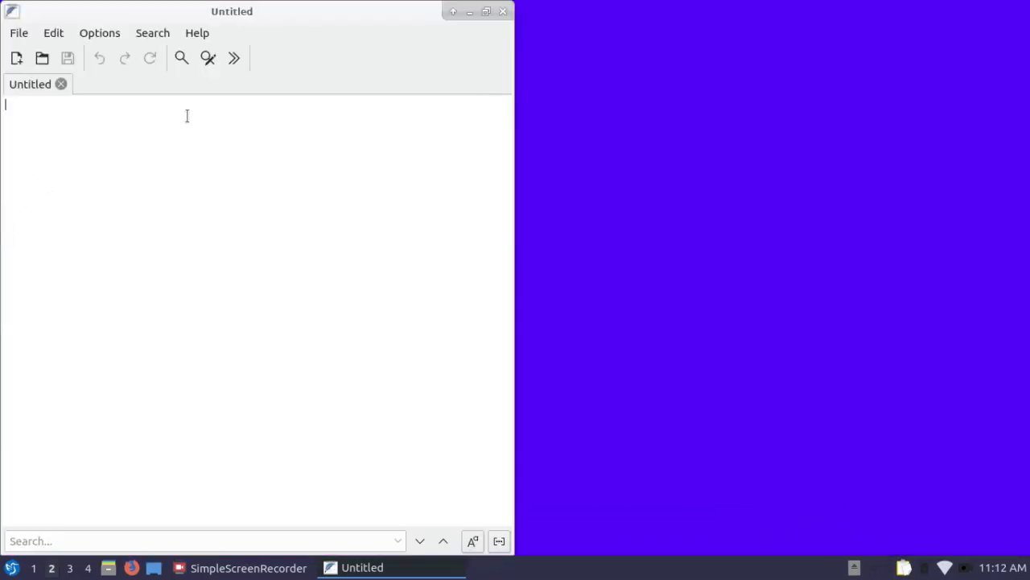
mouse_move(311, 9)
left_mouse_down()
mouse_move(141, 75)
mouse_move(65, 7)
left_mouse_up()
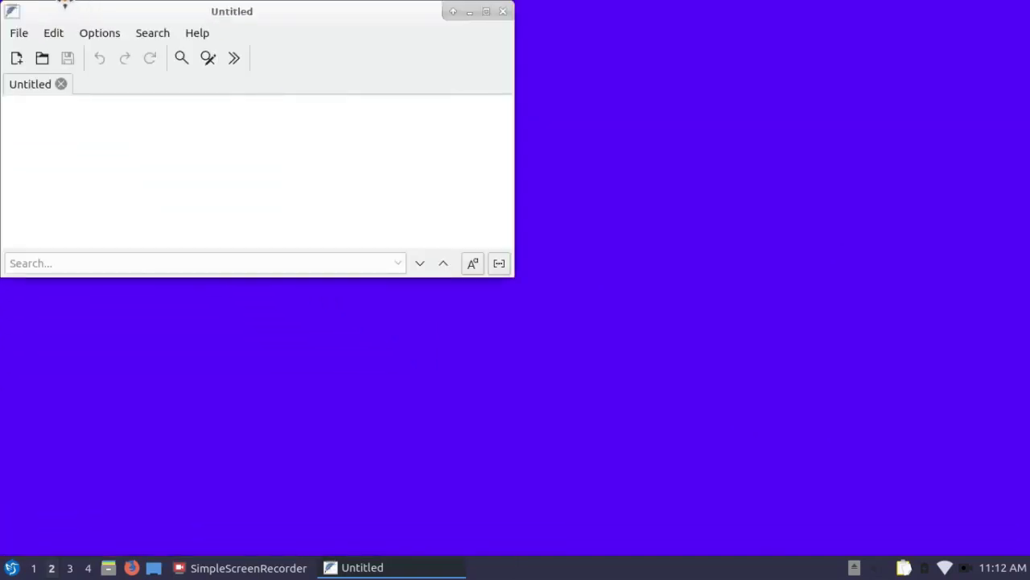
left_click_drag(287, 4, 2, 468)
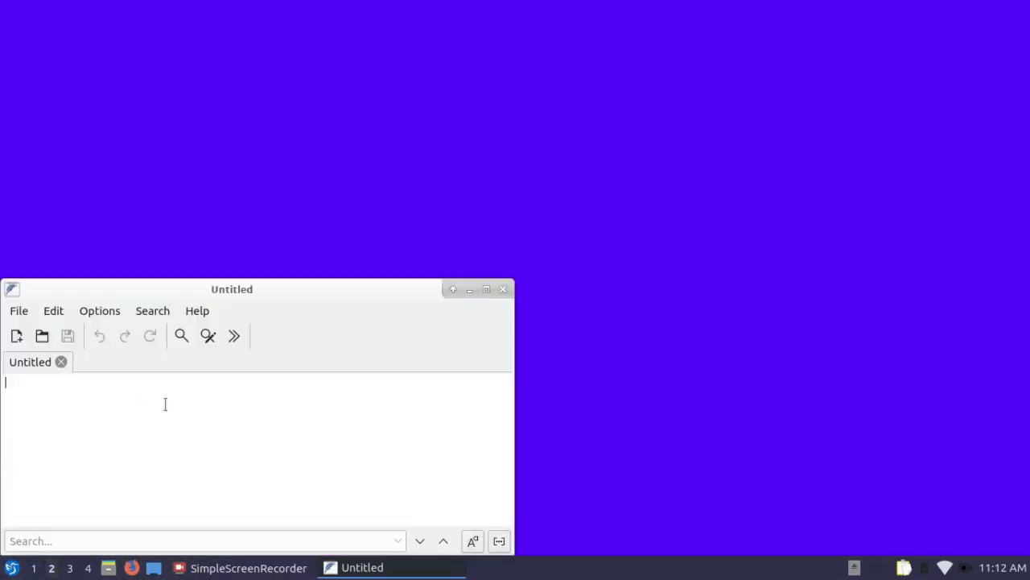
Maximize FeatherPad at the top edge, restore it, then snap it to the left half.
mouse_move(319, 293)
left_mouse_down()
mouse_move(579, 50)
mouse_move(575, 6)
left_mouse_up()
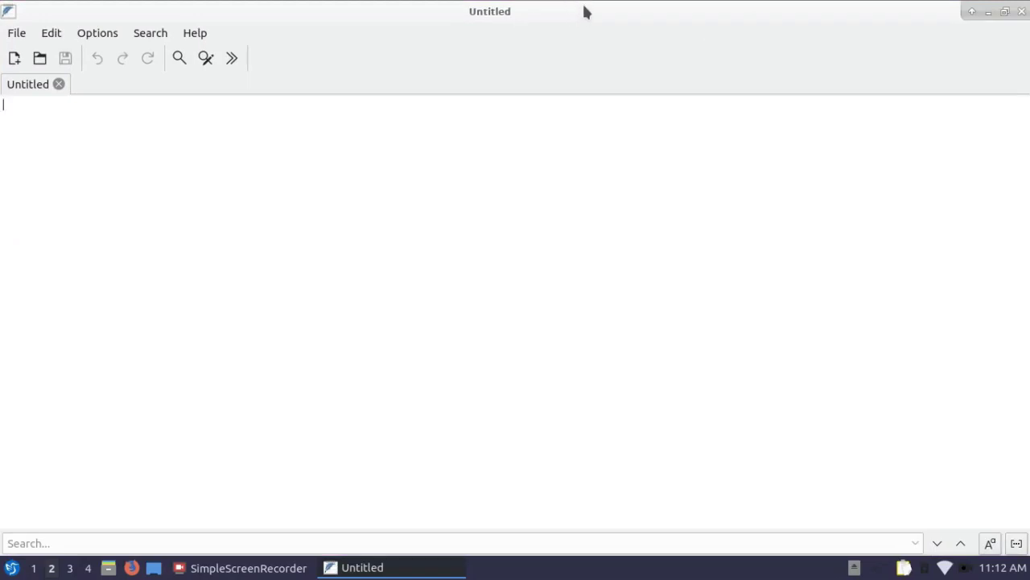
mouse_move(582, 2)
left_mouse_down()
mouse_move(513, 115)
mouse_move(382, 152)
mouse_move(327, 117)
left_mouse_up()
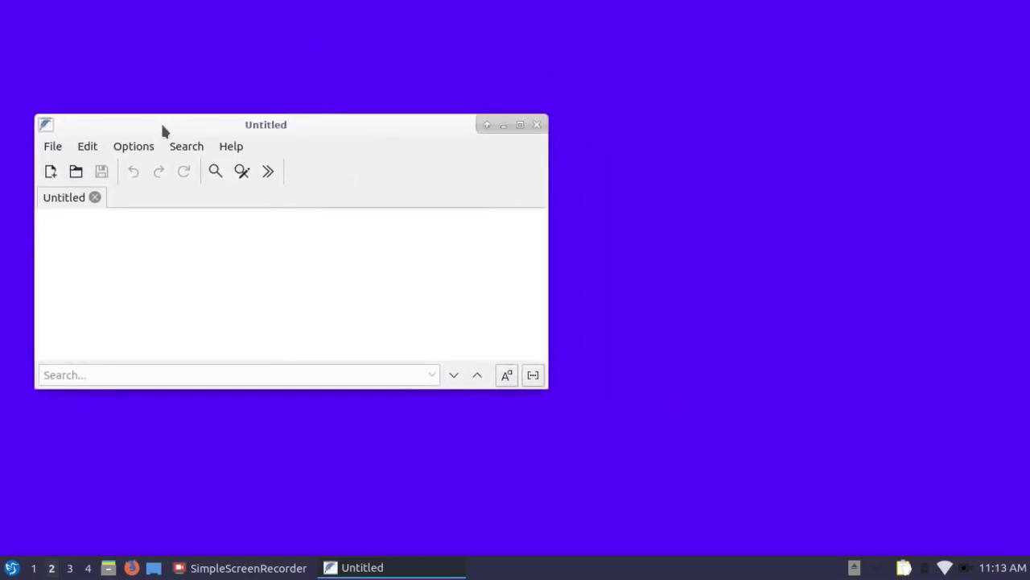
left_click_drag(161, 129, 2, 120)
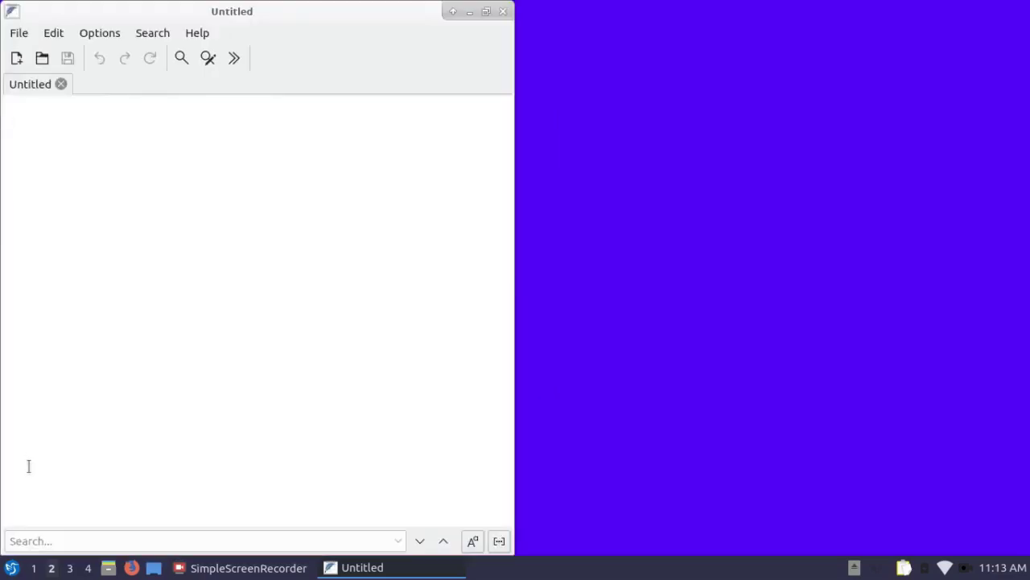
Launch QTerminal, snap it to the bottom-right quarter, and type 'free -m'.
left_click(12, 570)
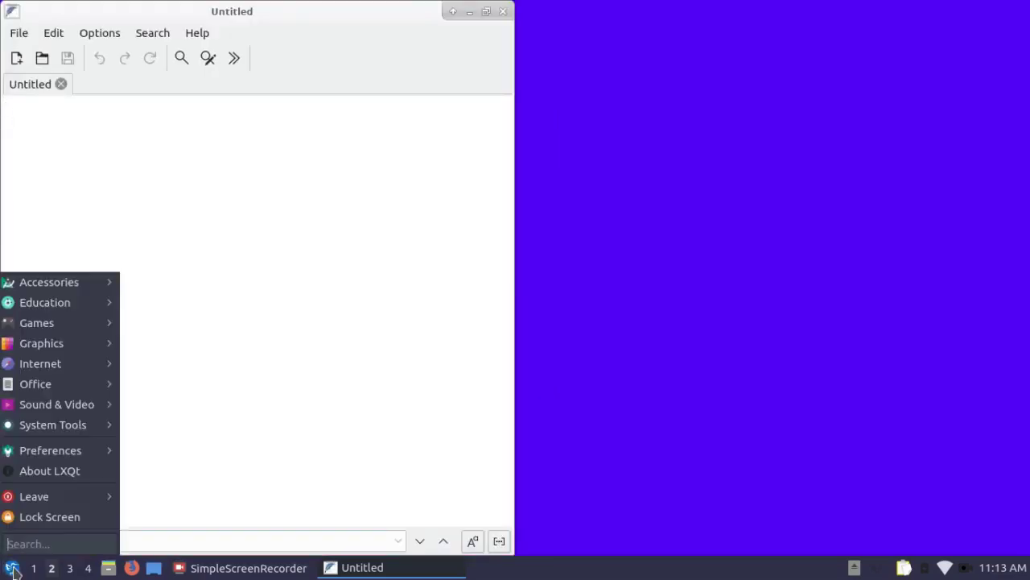
mouse_move(52, 424)
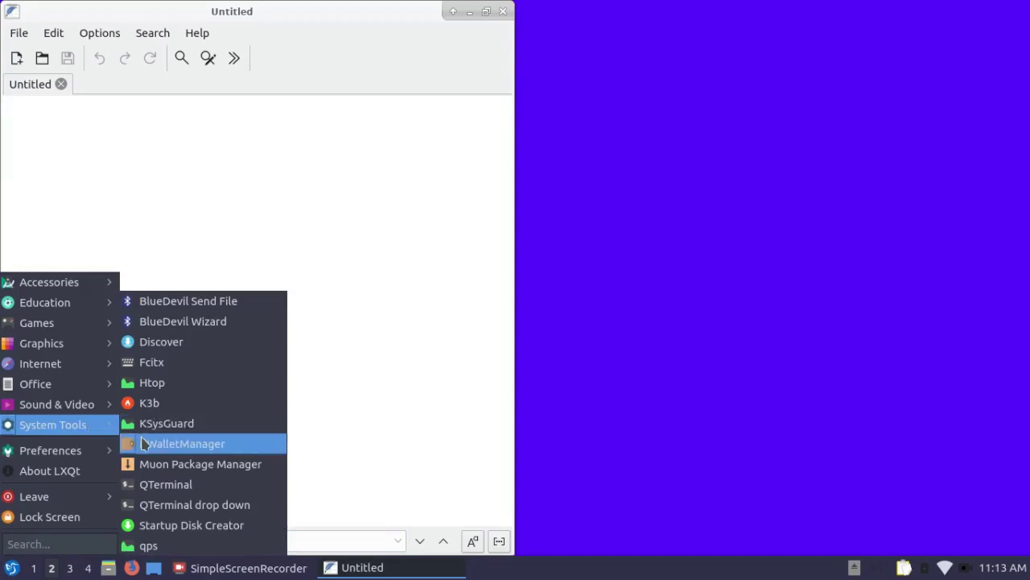
left_click(173, 484)
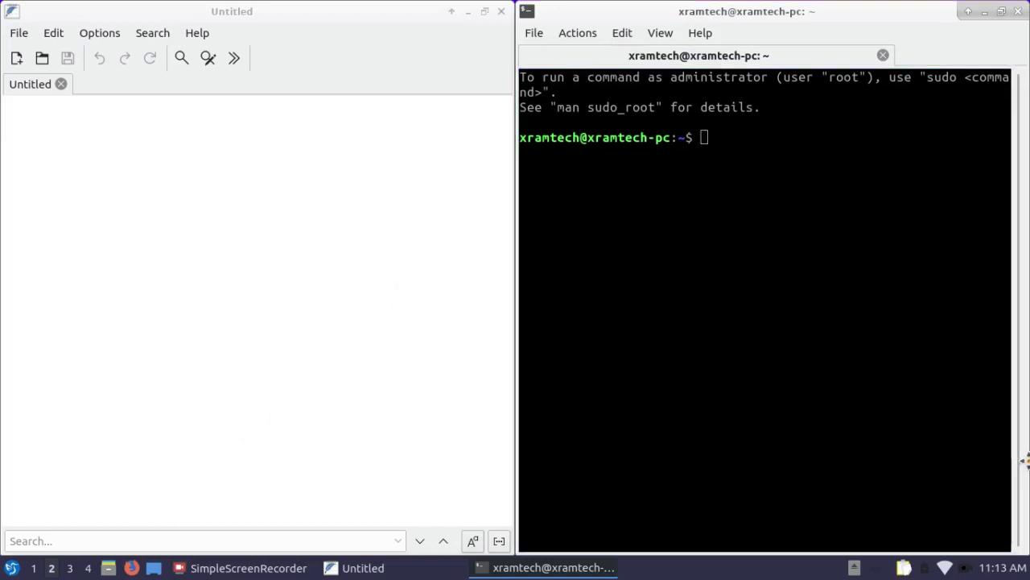
left_click_drag(865, 15, 1019, 476)
type("free")
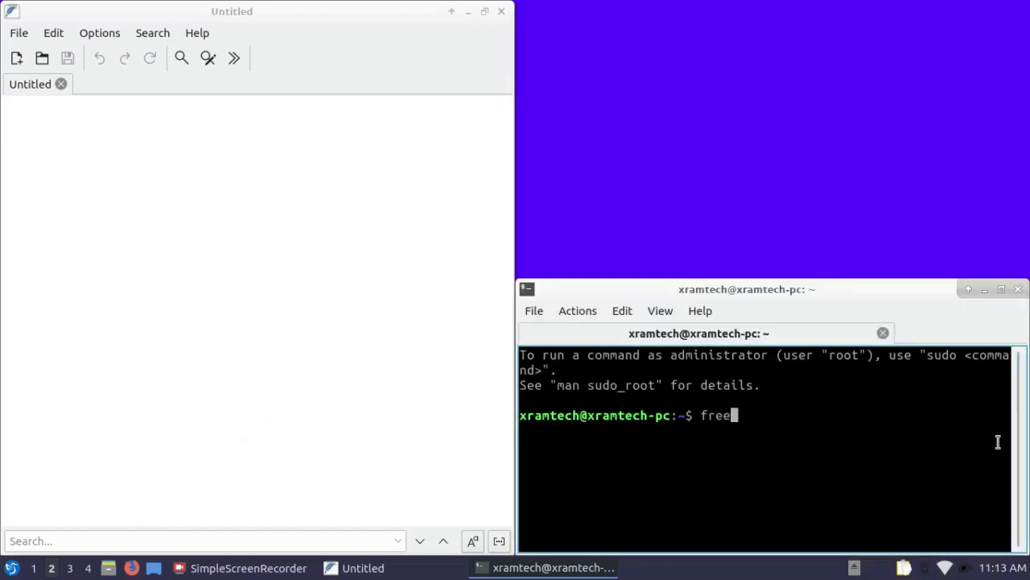
type(" -m")
Move the terminal around the screen and snap it to the right half beside FeatherPad.
mouse_move(897, 282)
left_mouse_down()
mouse_move(899, 131)
mouse_move(987, 38)
mouse_move(921, 38)
left_mouse_up()
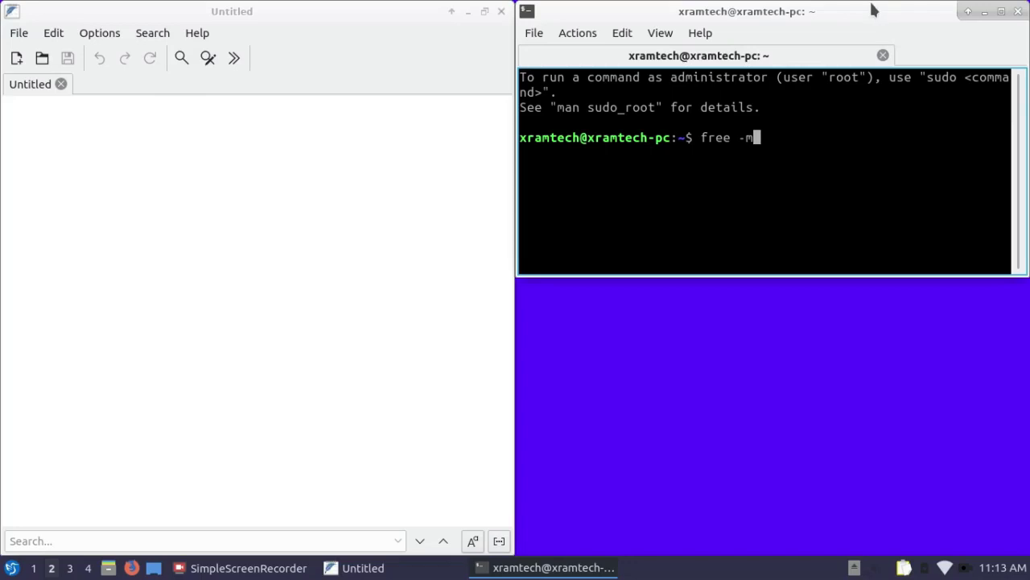
left_click_drag(872, 10, 441, 186)
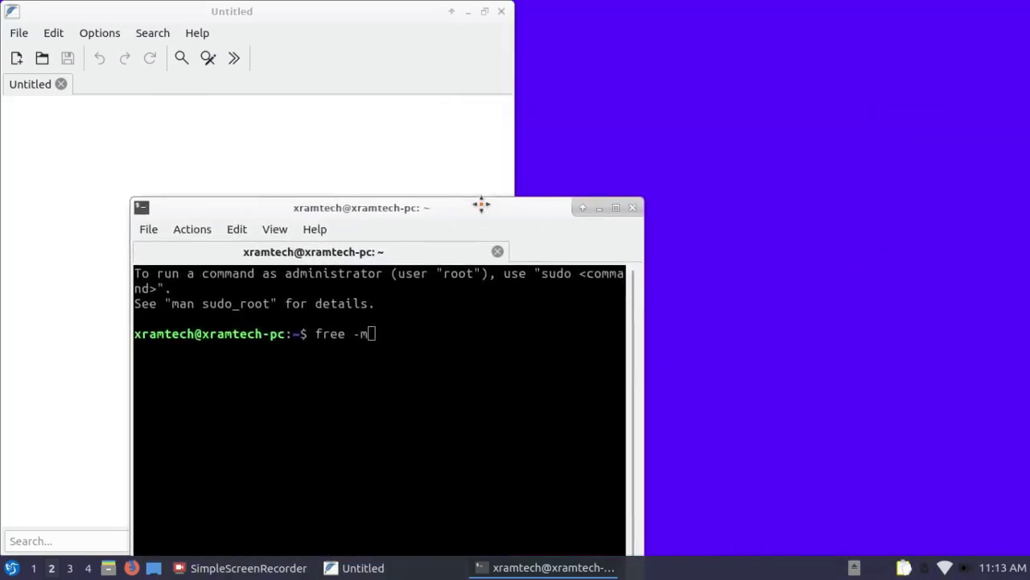
mouse_move(441, 185)
left_mouse_down()
mouse_move(1003, 99)
mouse_move(569, 149)
mouse_move(490, 145)
left_mouse_up()
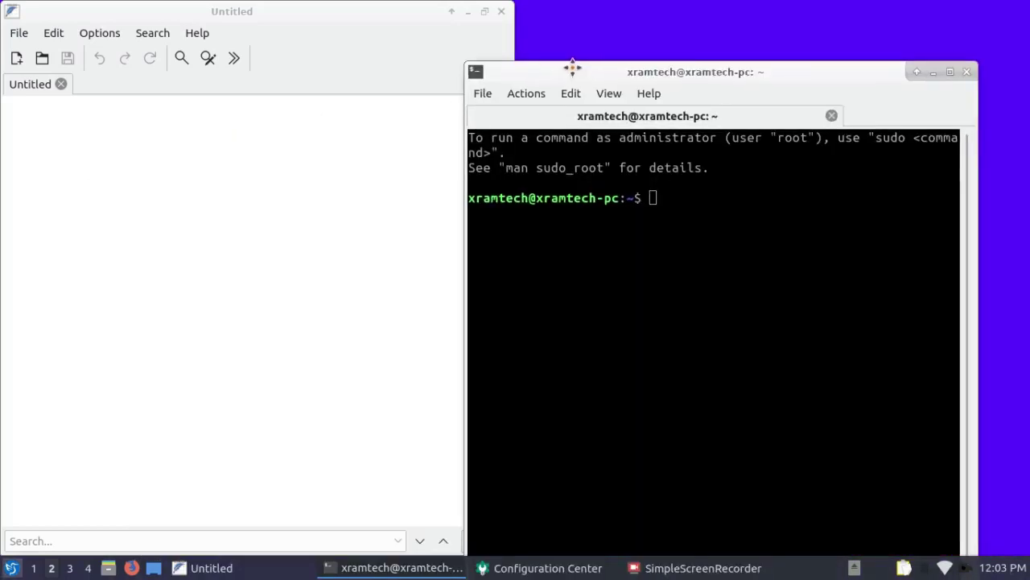
mouse_move(574, 67)
left_mouse_down()
mouse_move(421, 70)
mouse_move(663, 97)
mouse_move(1023, 208)
left_mouse_up()
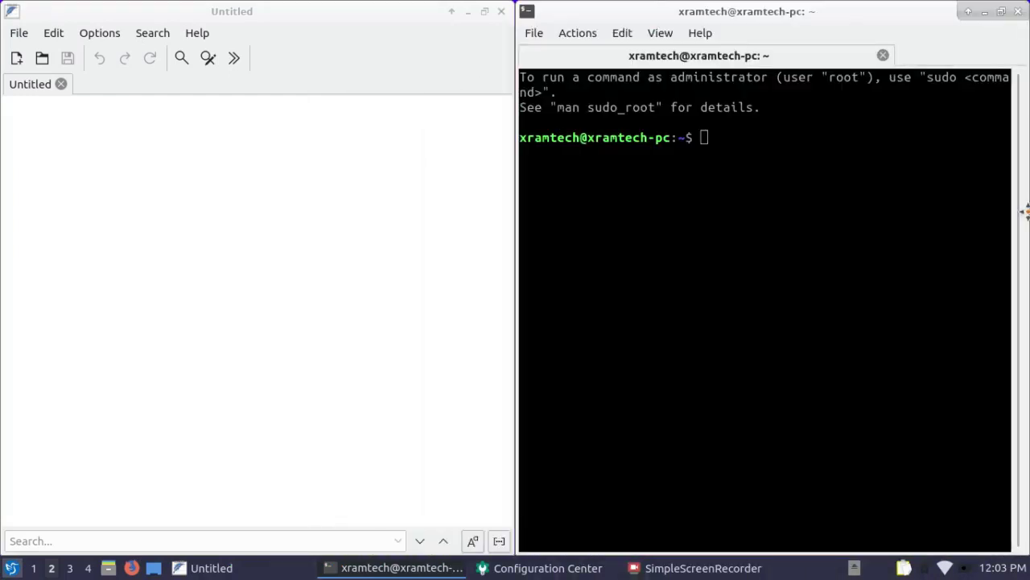